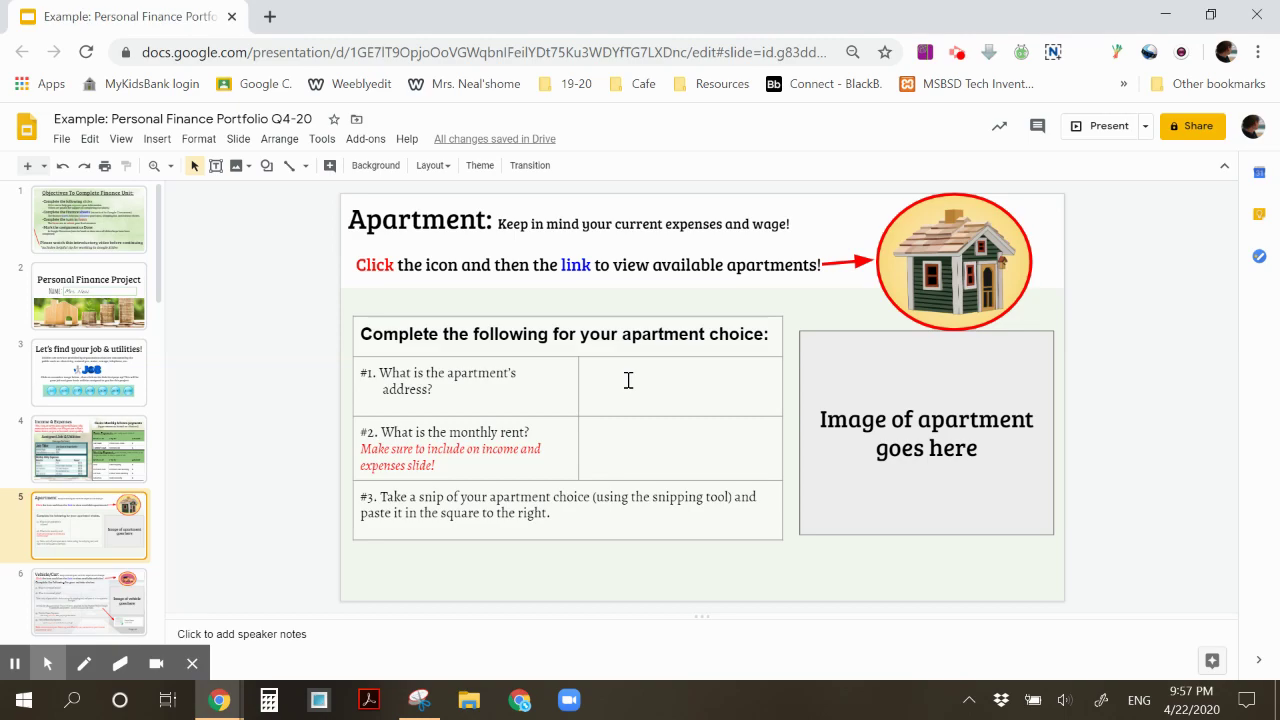
- Open the apartment listings website linked from the house icon on the Apartment slide
{"action": "left_click", "coordinate": [628, 440]}
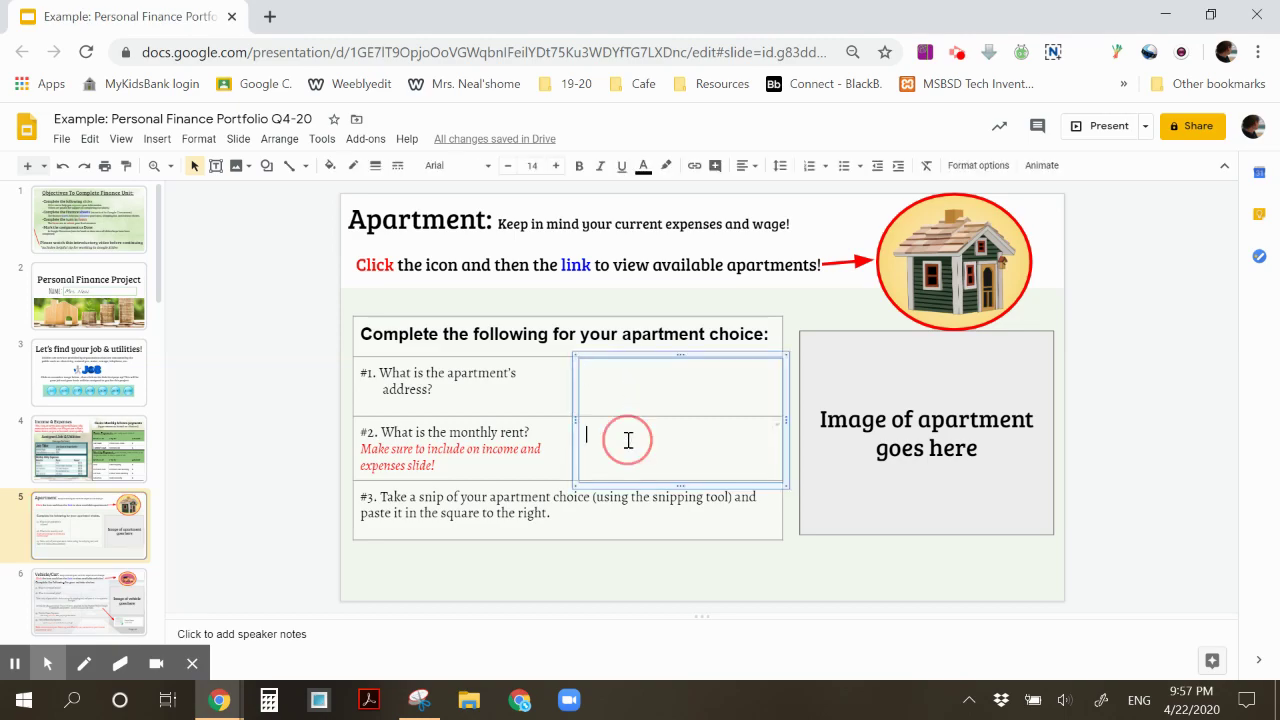
{"action": "left_click", "coordinate": [955, 255]}
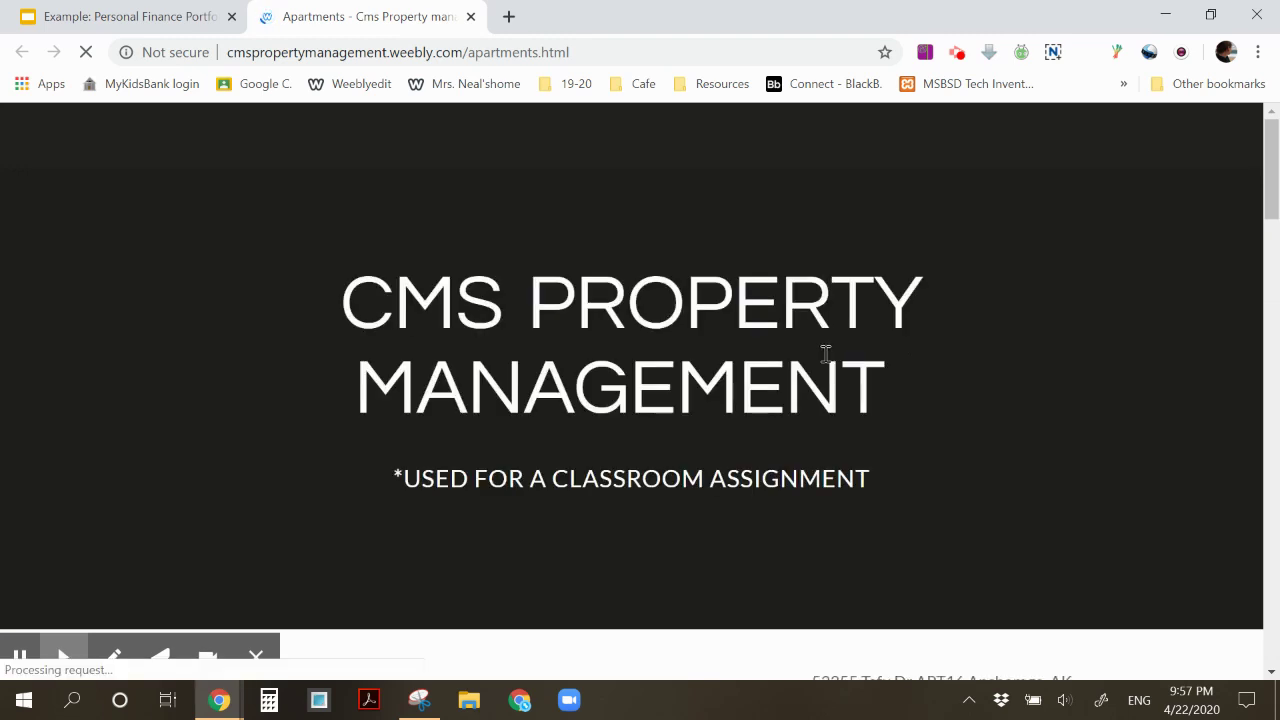
{"action": "scroll", "coordinate": [826, 349], "scroll_direction": "down", "scroll_amount": 2}
{"action": "scroll", "coordinate": [814, 366], "scroll_direction": "down", "scroll_amount": 2}
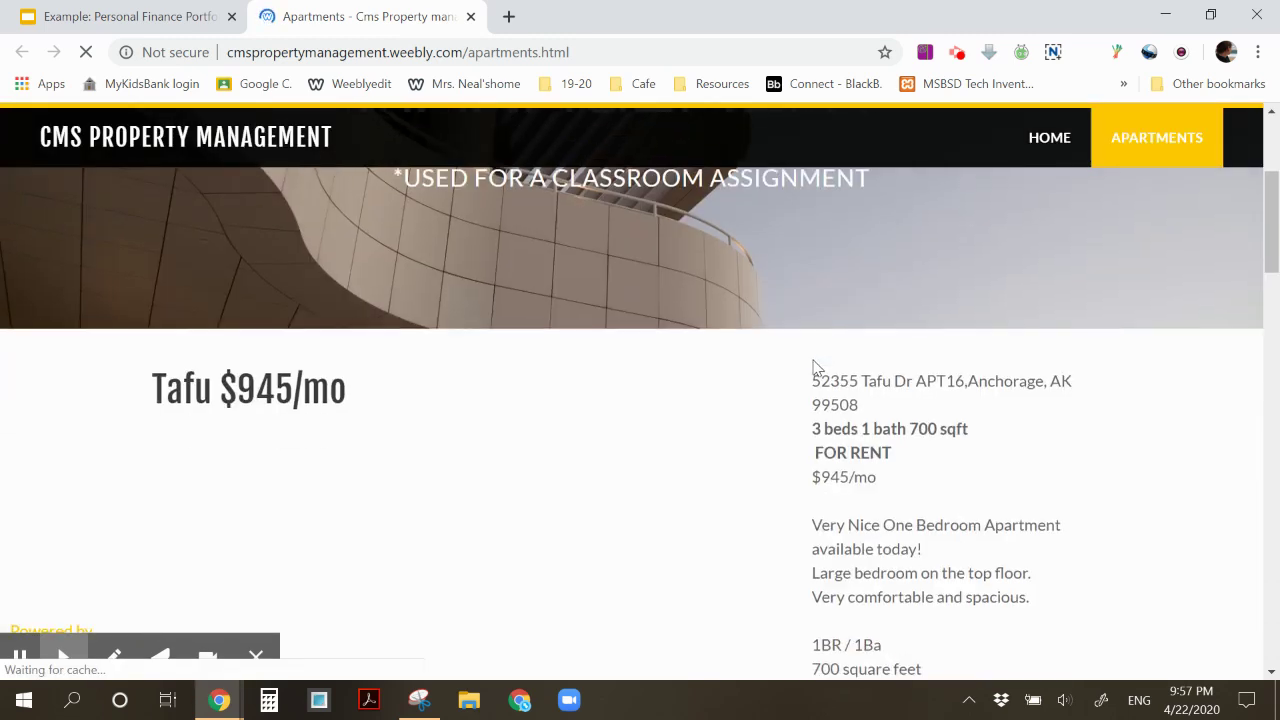
- Examine the rents, addresses and descriptions of the available apartments to choose one
{"action": "left_click_drag", "start_coordinate": [238, 391], "coordinate": [345, 400]}
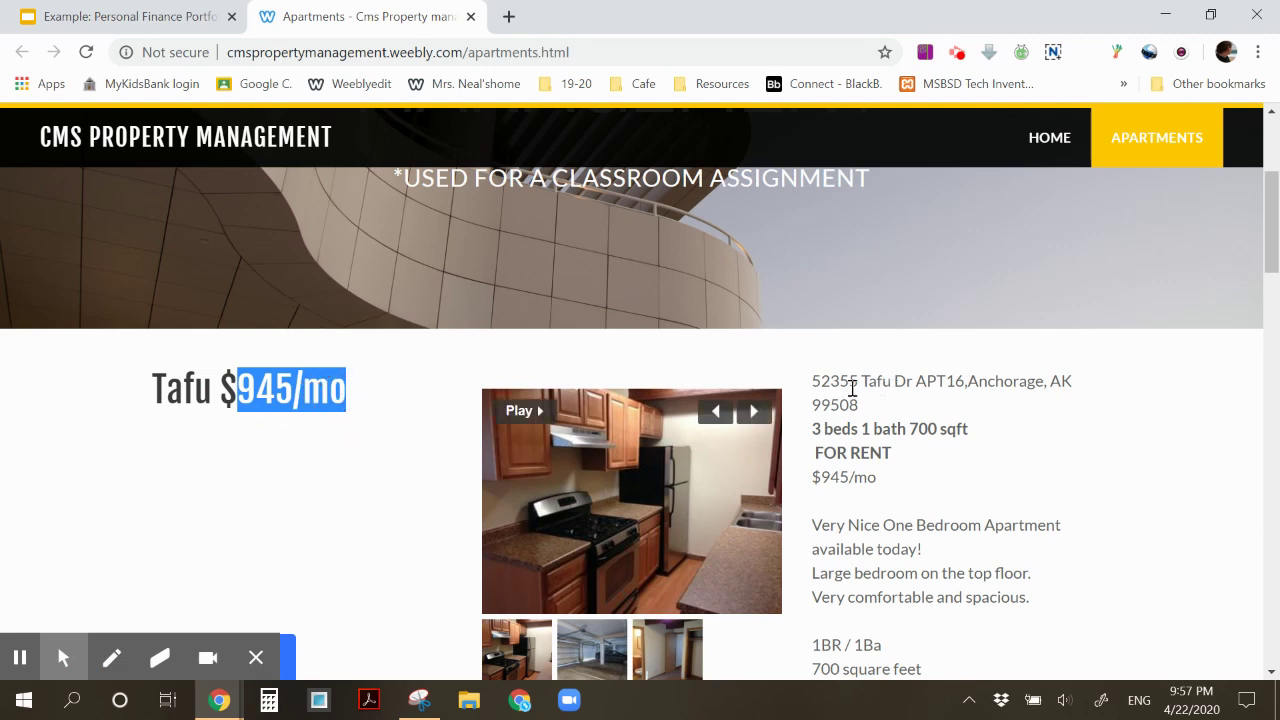
{"action": "left_click_drag", "start_coordinate": [815, 385], "coordinate": [857, 409]}
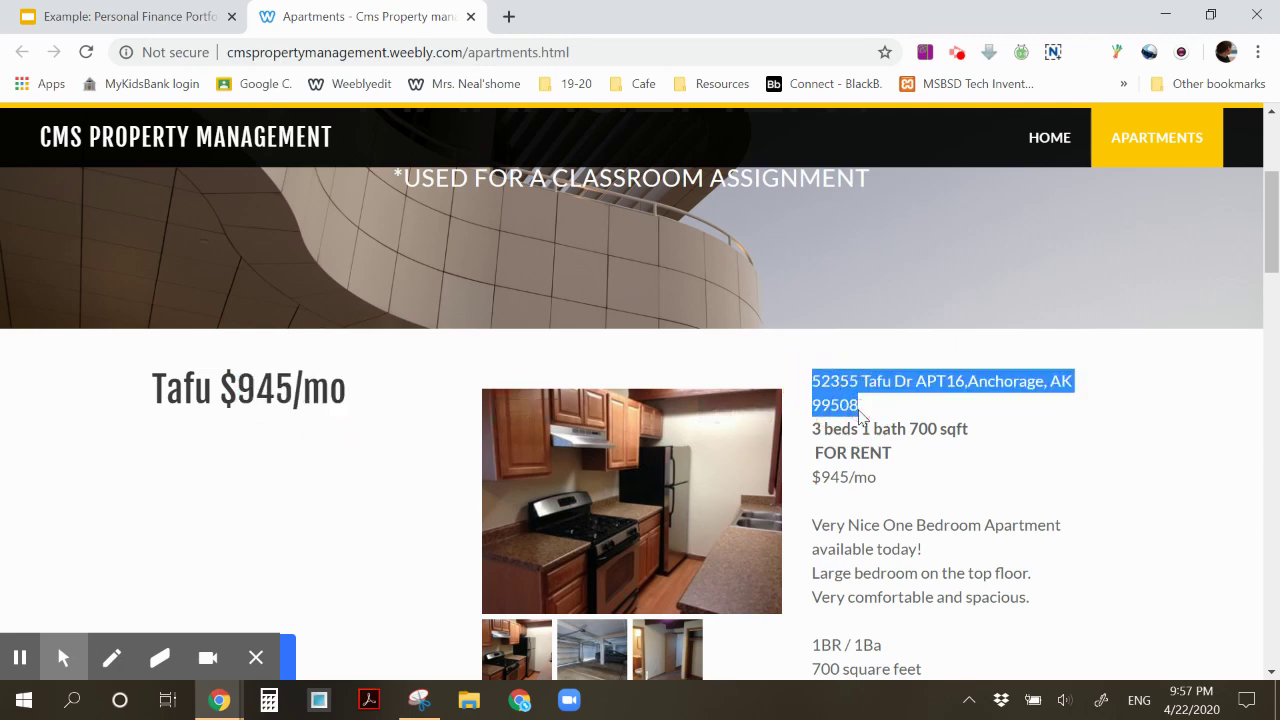
{"action": "scroll", "coordinate": [862, 418], "scroll_direction": "down", "scroll_amount": 2}
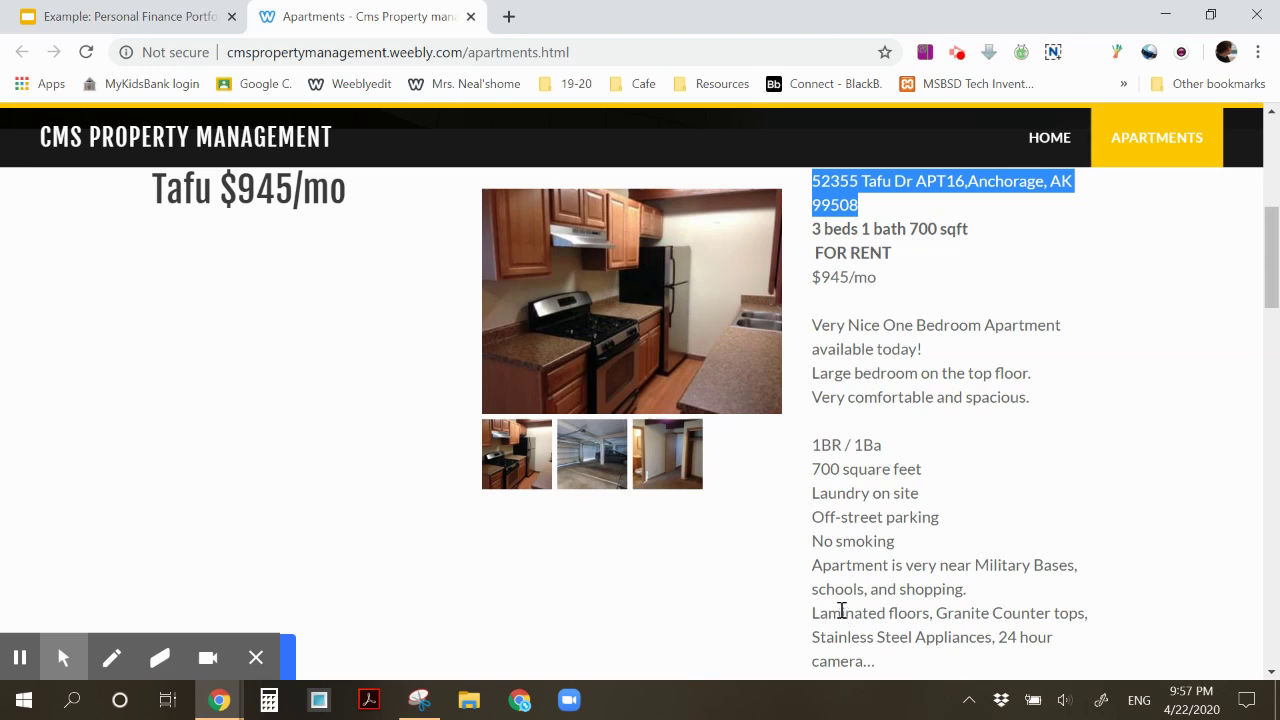
{"action": "scroll", "coordinate": [846, 611], "scroll_direction": "down", "scroll_amount": 2}
{"action": "scroll", "coordinate": [831, 598], "scroll_direction": "down", "scroll_amount": 6}
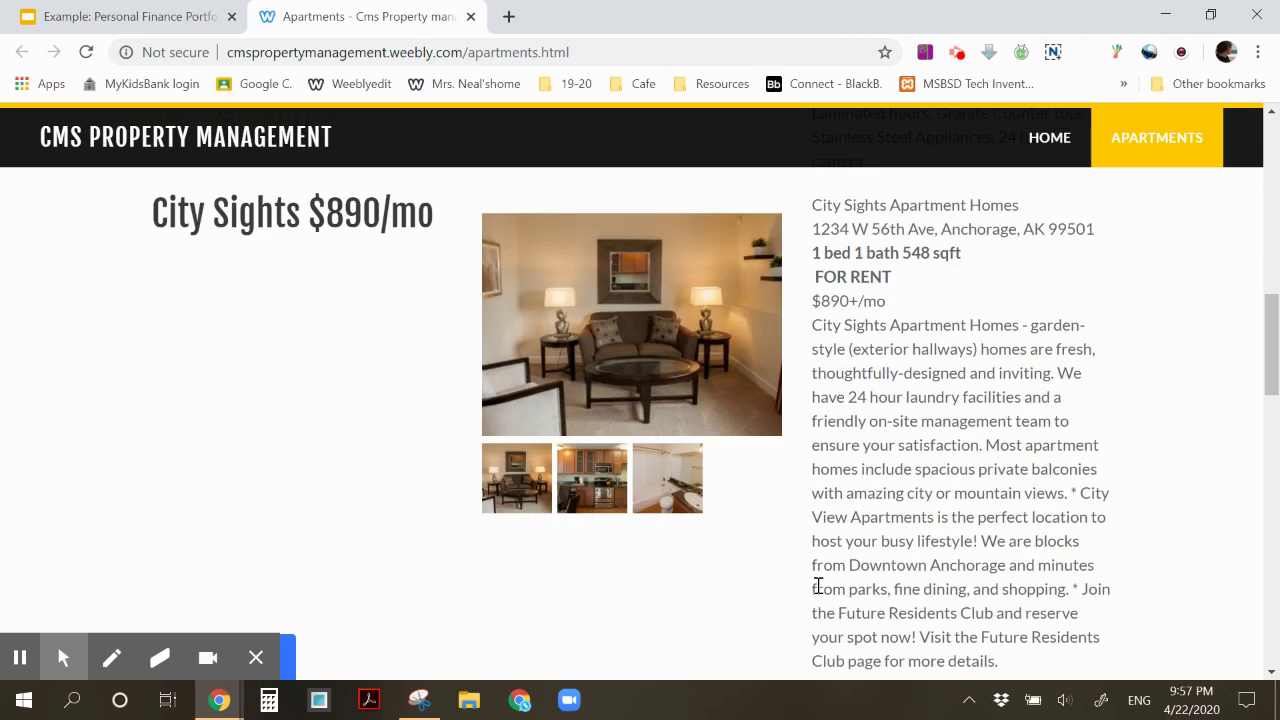
{"action": "scroll", "coordinate": [816, 590], "scroll_direction": "down", "scroll_amount": 6}
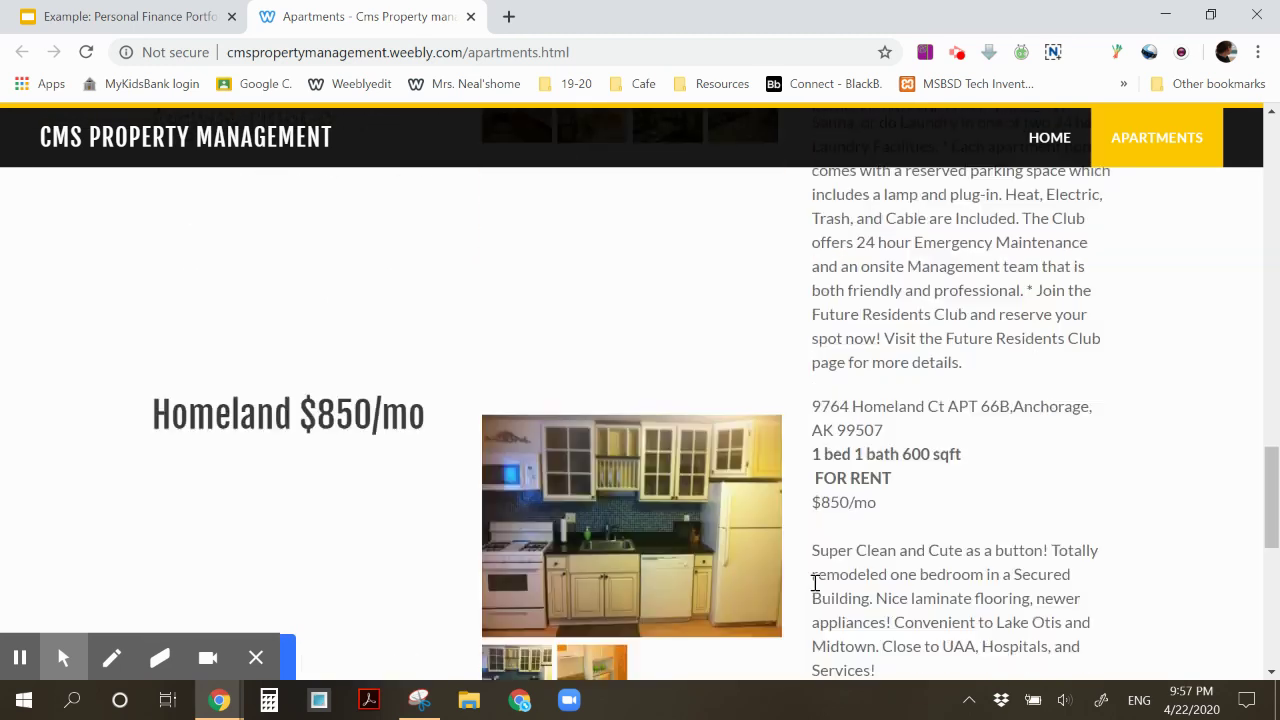
{"action": "scroll", "coordinate": [816, 590], "scroll_direction": "up", "scroll_amount": 5}
{"action": "scroll", "coordinate": [815, 590], "scroll_direction": "down", "scroll_amount": 1}
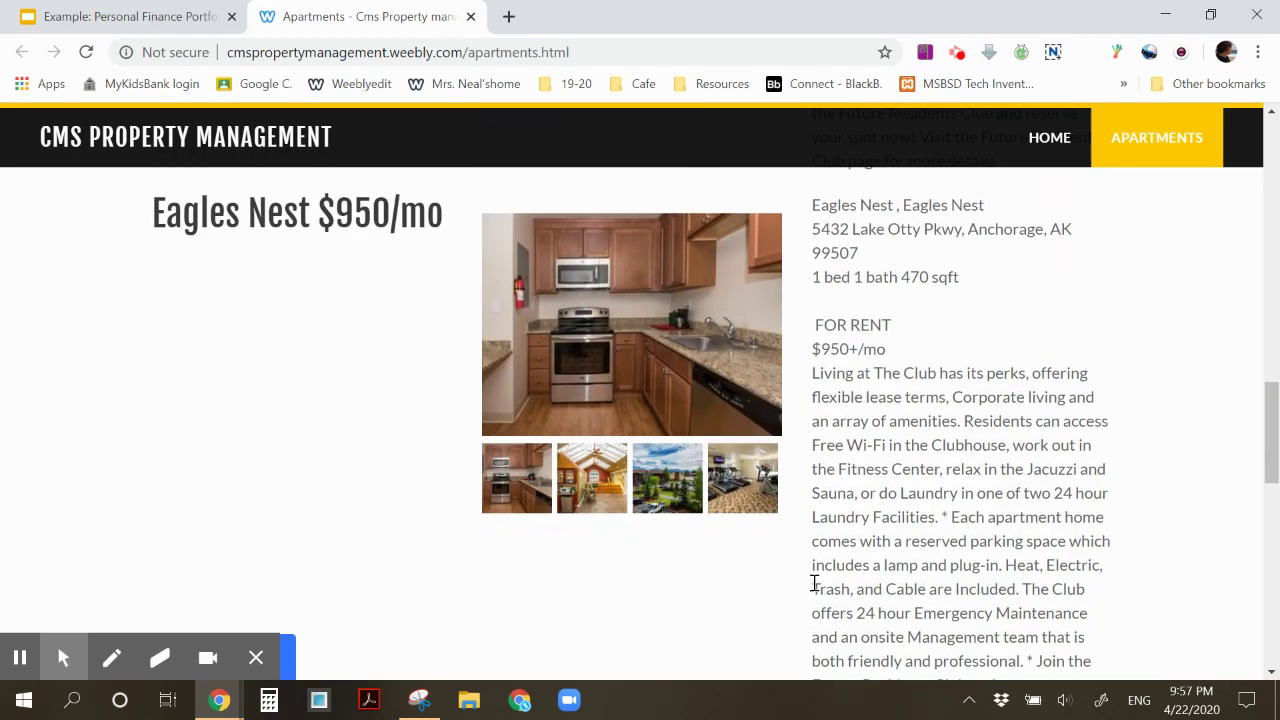
{"action": "scroll", "coordinate": [815, 588], "scroll_direction": "up", "scroll_amount": 1}
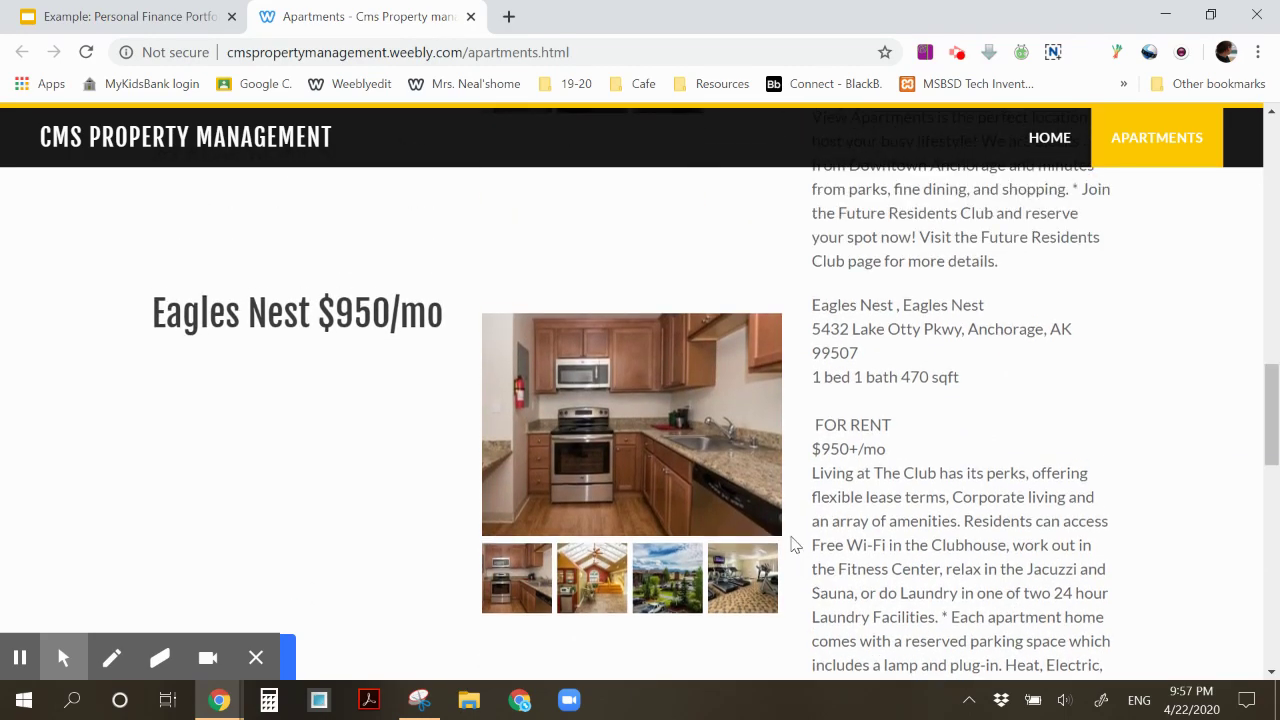
- Copy the Eagles Nest listing's name and address into the slide's apartment address cell, without the trailing blank line
{"action": "left_click_drag", "start_coordinate": [862, 357], "coordinate": [813, 318]}
{"action": "key", "text": "ctrl+c"}
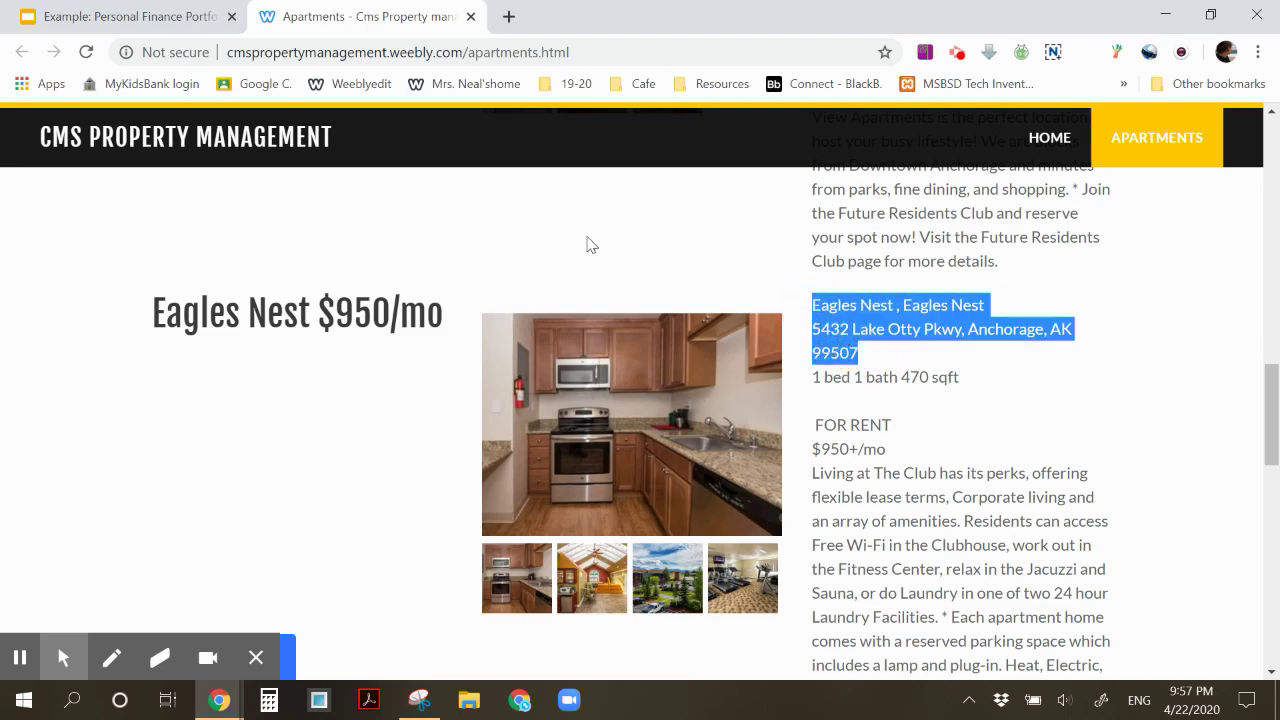
{"action": "left_click", "coordinate": [136, 30]}
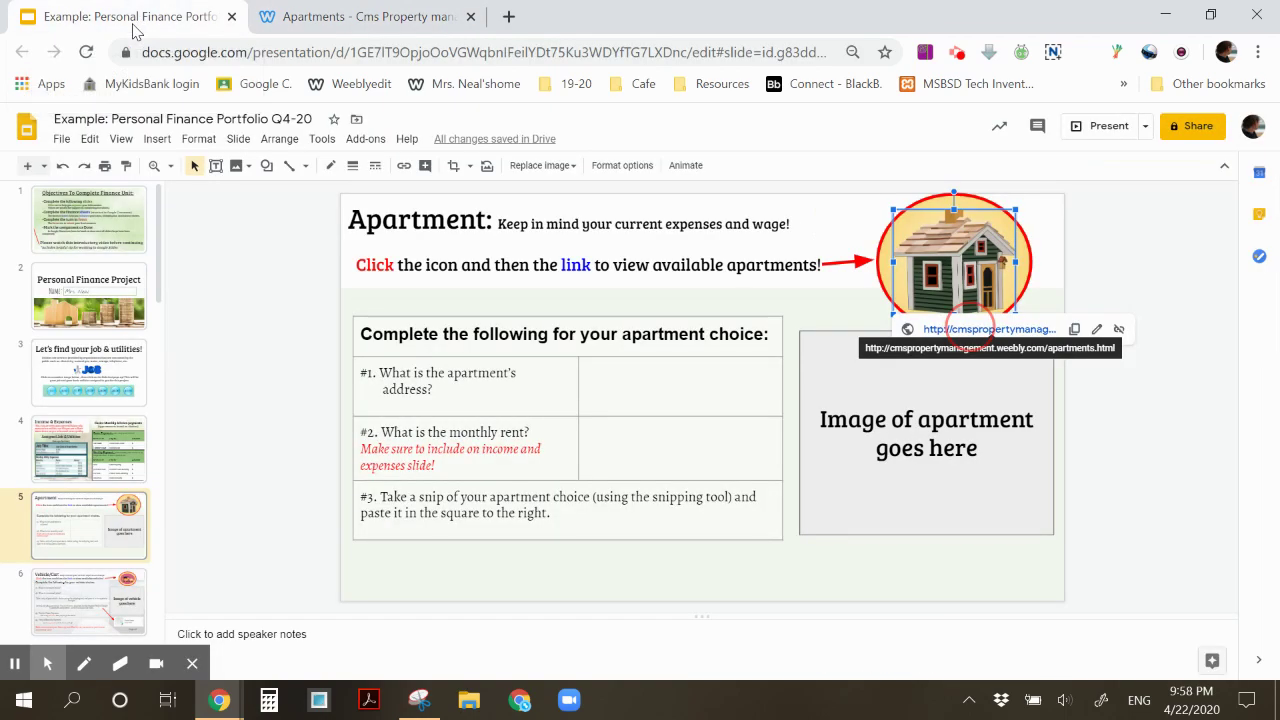
{"action": "left_click", "coordinate": [609, 376]}
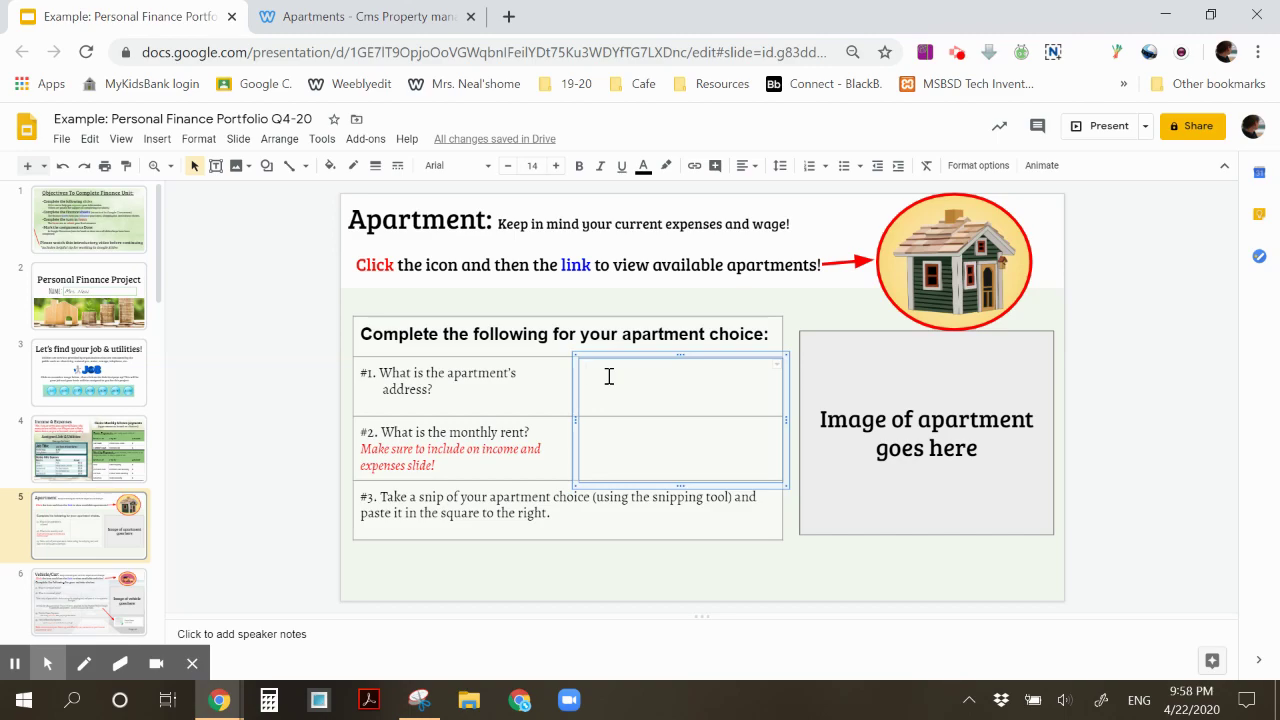
{"action": "key", "text": "ctrl+v"}
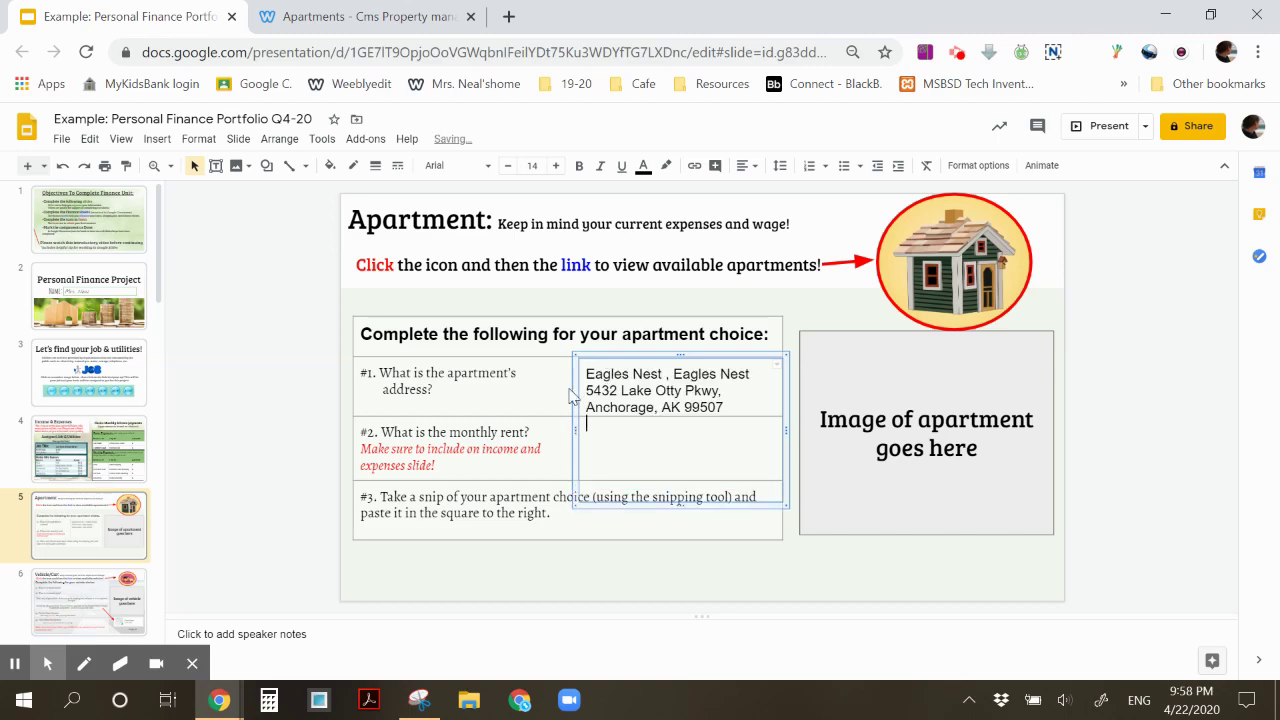
{"action": "key", "text": "BackSpace"}
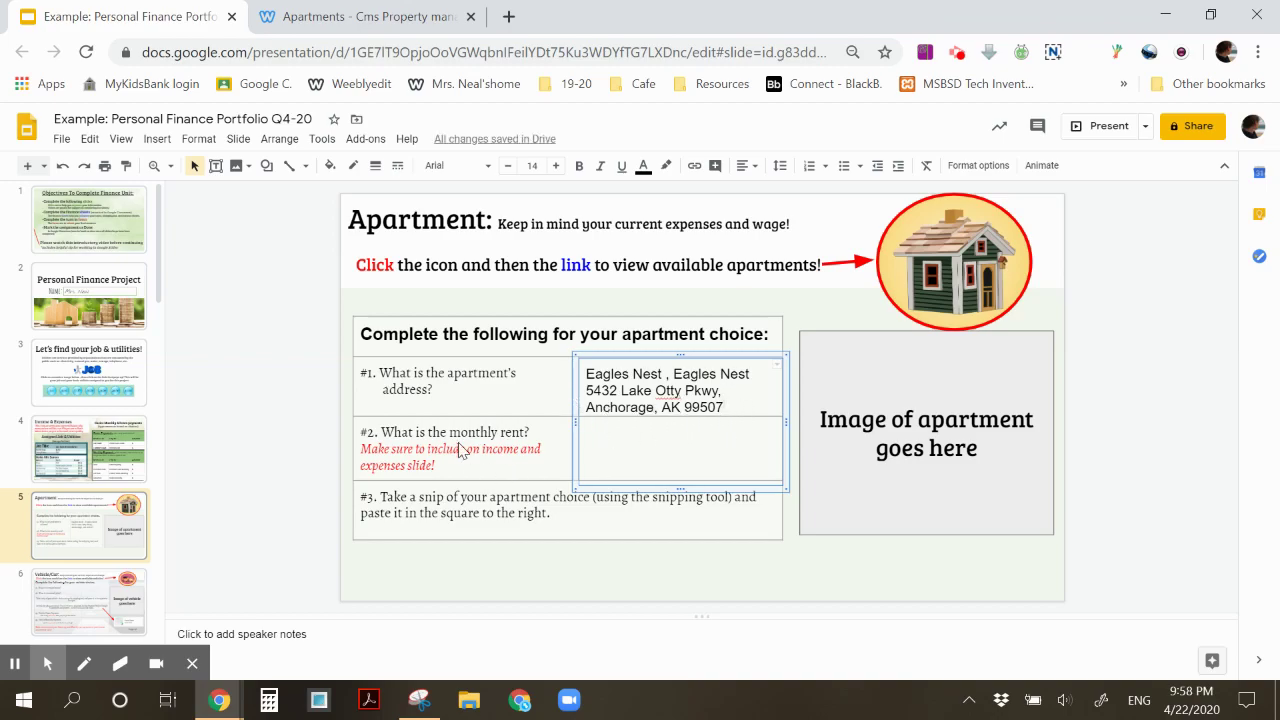
- Check the Eagles Nest rent on the listings page and enter $950 as the monthly rent on the Apartment slide
{"action": "left_click", "coordinate": [357, 22]}
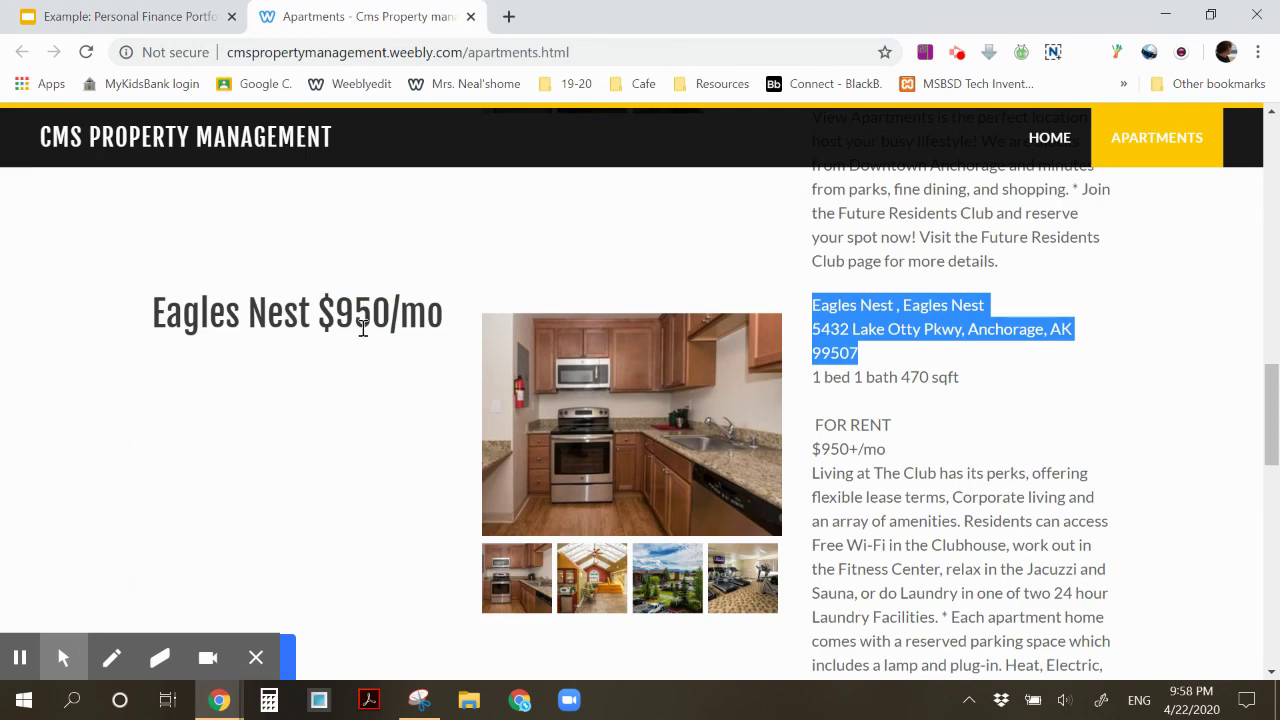
{"action": "left_click", "coordinate": [135, 24]}
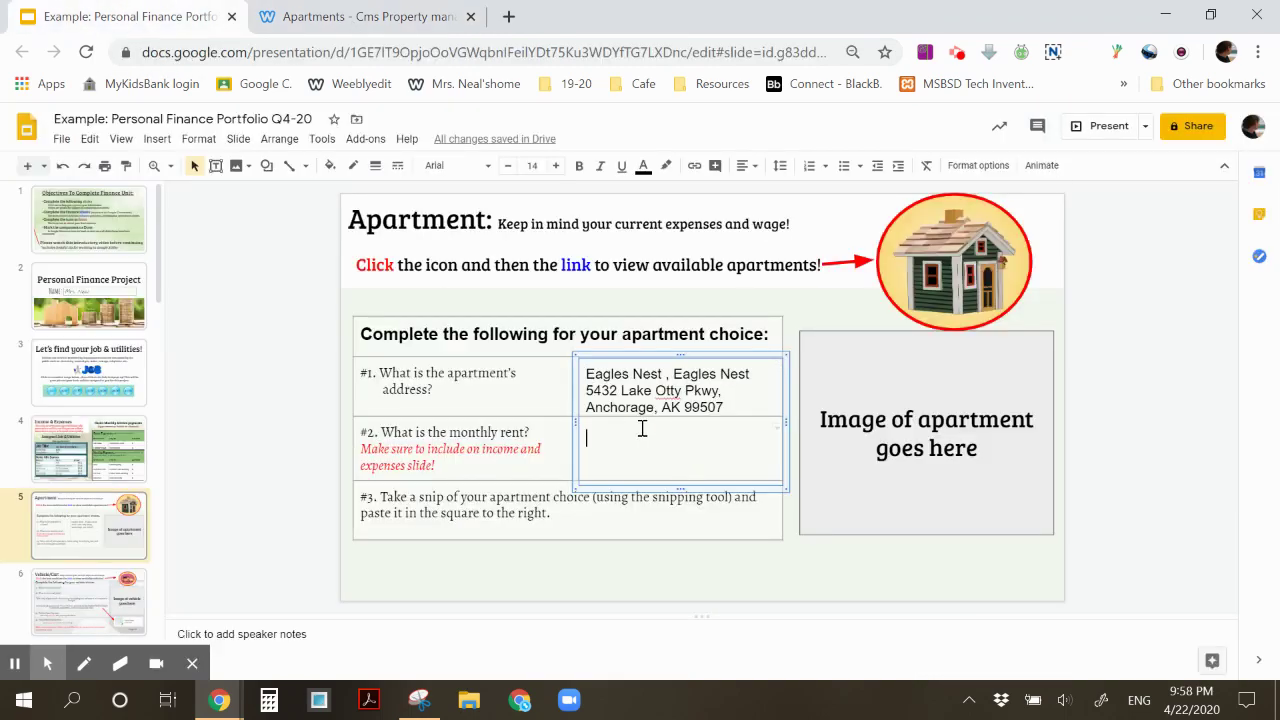
{"action": "type", "text": "$950"}
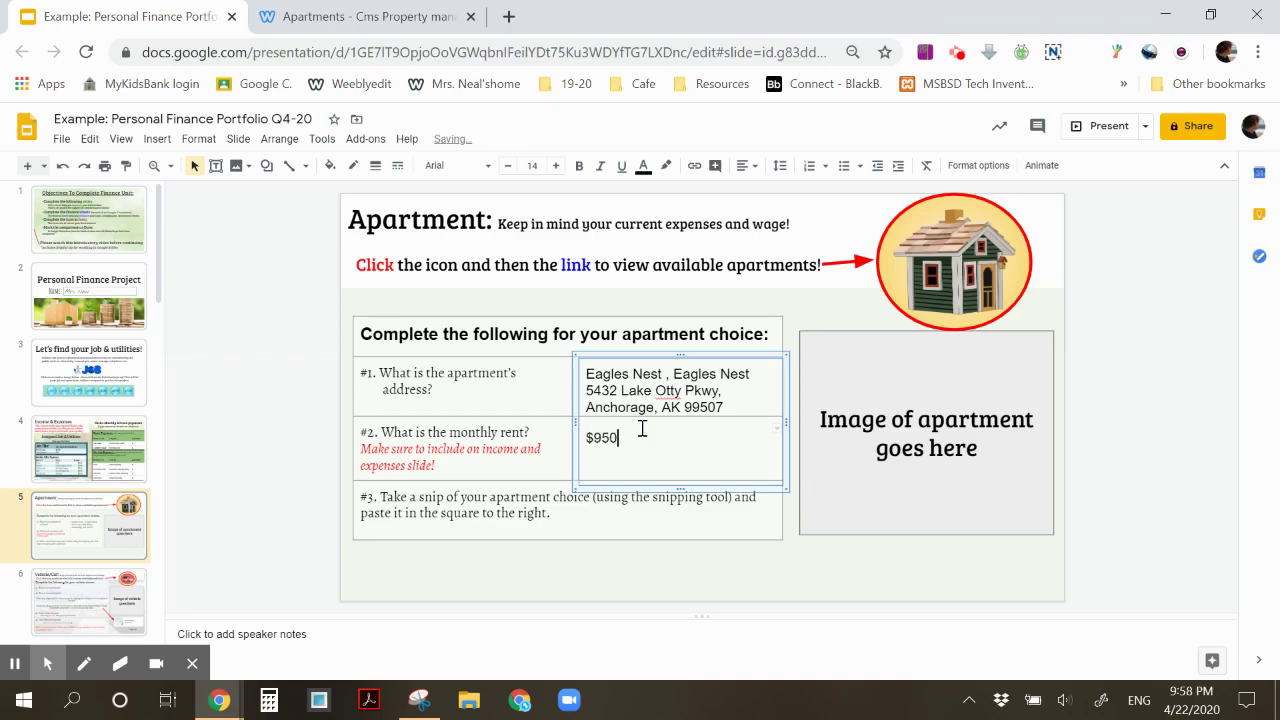
{"action": "left_click", "coordinate": [958, 528]}
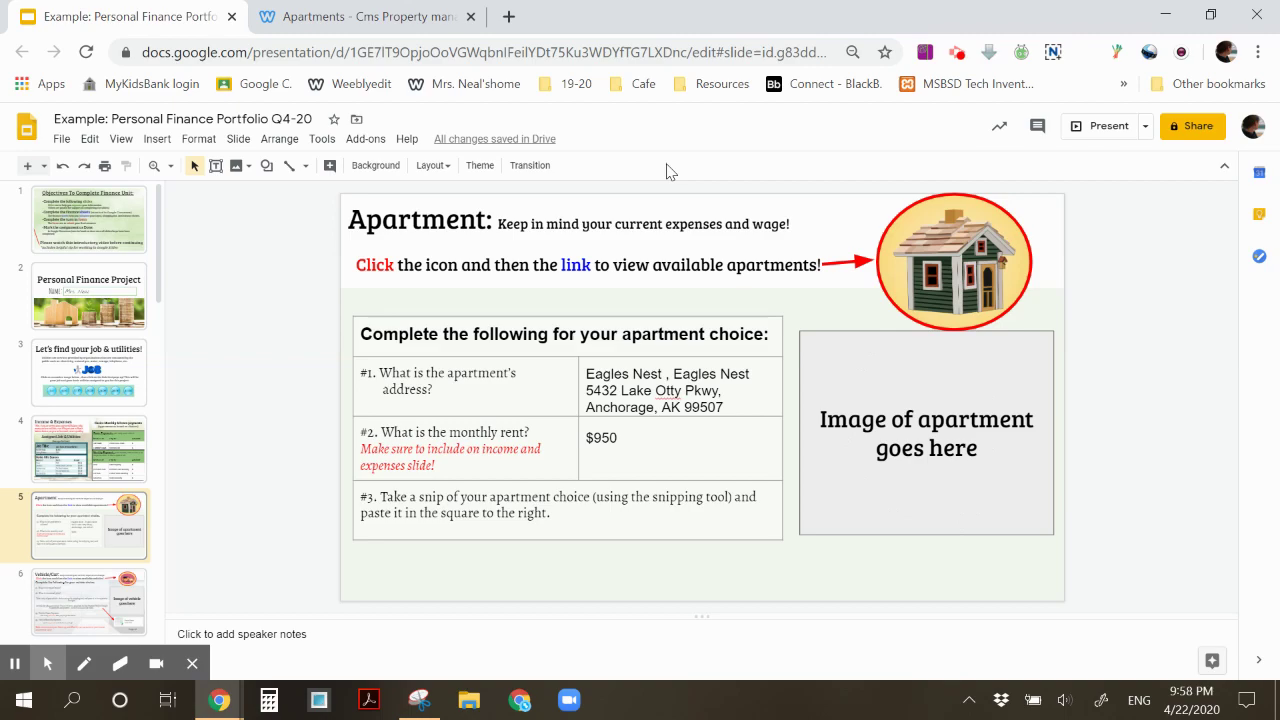
- Capture the Eagles Nest kitchen photo and its row of thumbnails from the listings page with Snipping Tool
{"action": "left_click", "coordinate": [390, 30]}
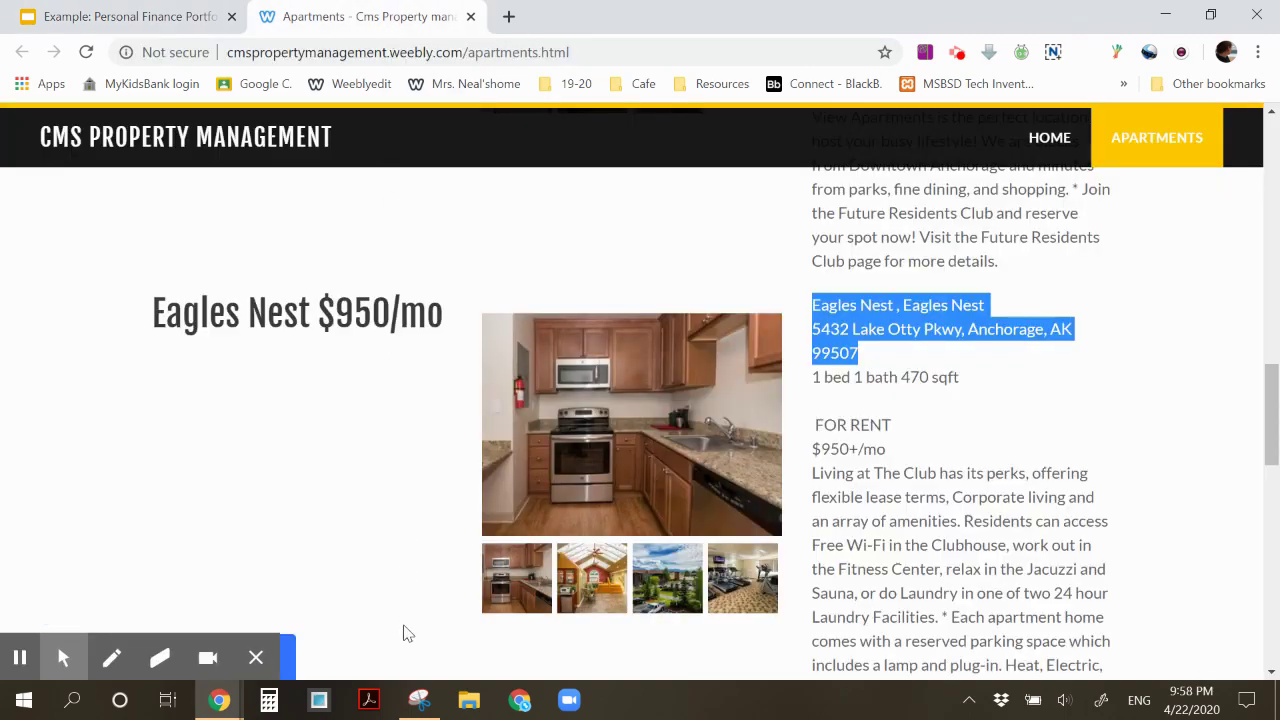
{"action": "left_click", "coordinate": [420, 605]}
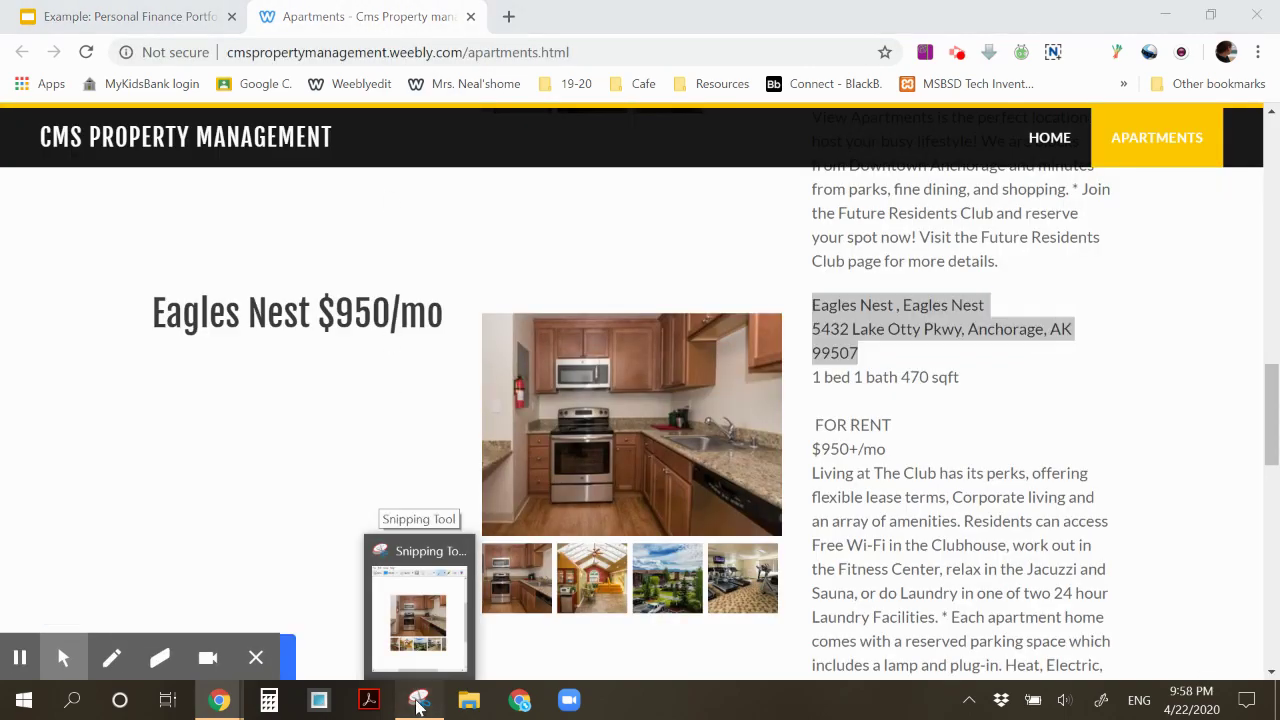
{"action": "left_click", "coordinate": [425, 141]}
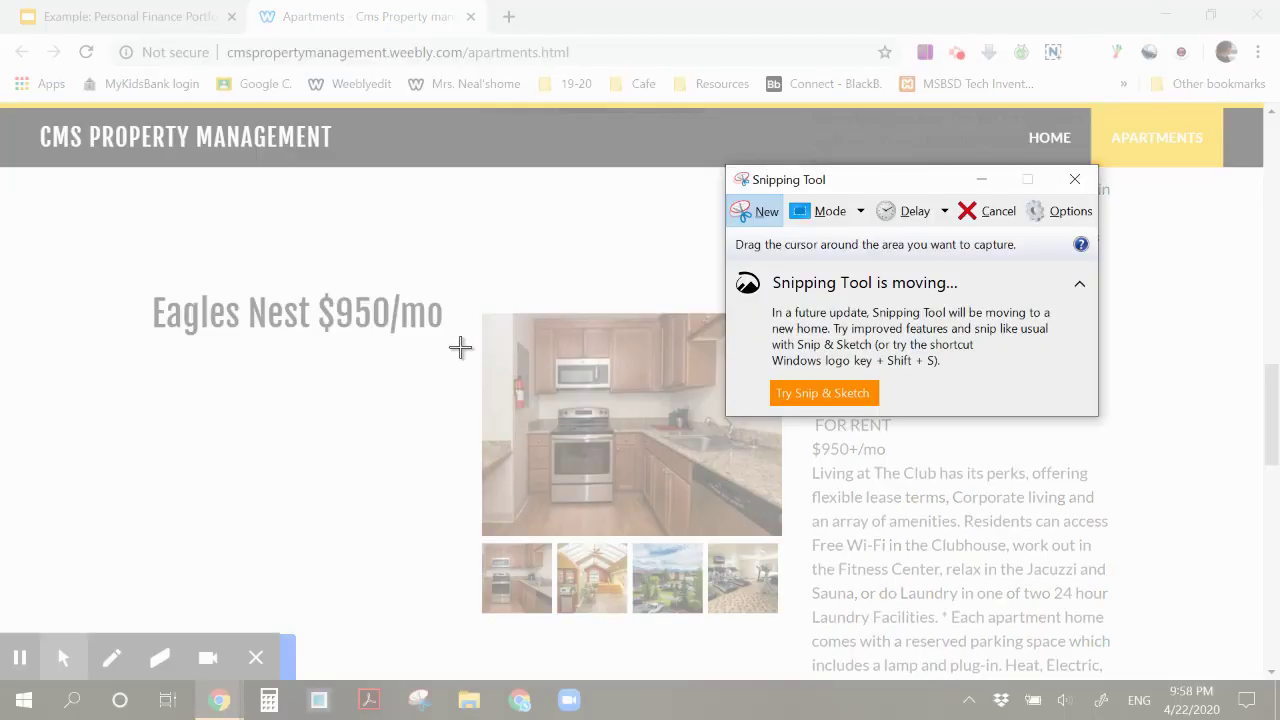
{"action": "left_click_drag", "start_coordinate": [480, 311], "coordinate": [777, 618]}
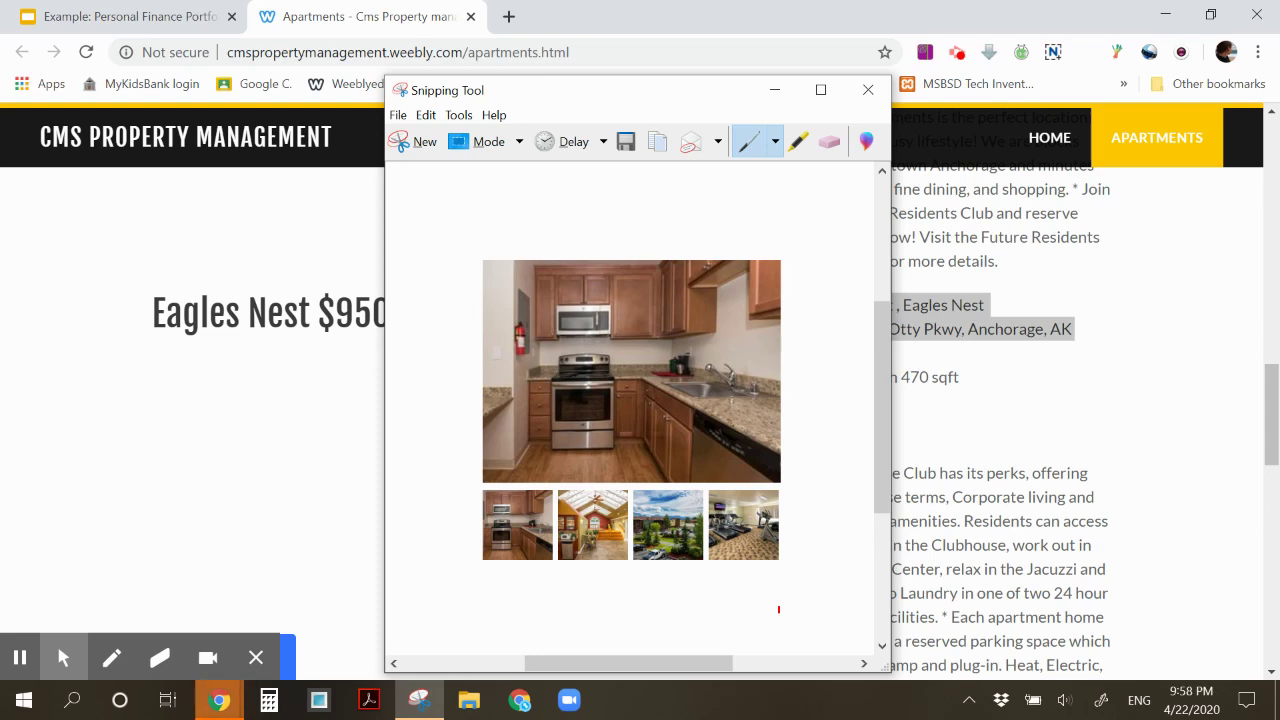
- Return to the presentation and paste the captured apartment image over the image placeholder on the Apartment slide
{"action": "left_click", "coordinate": [220, 700]}
{"action": "left_click", "coordinate": [164, 26]}
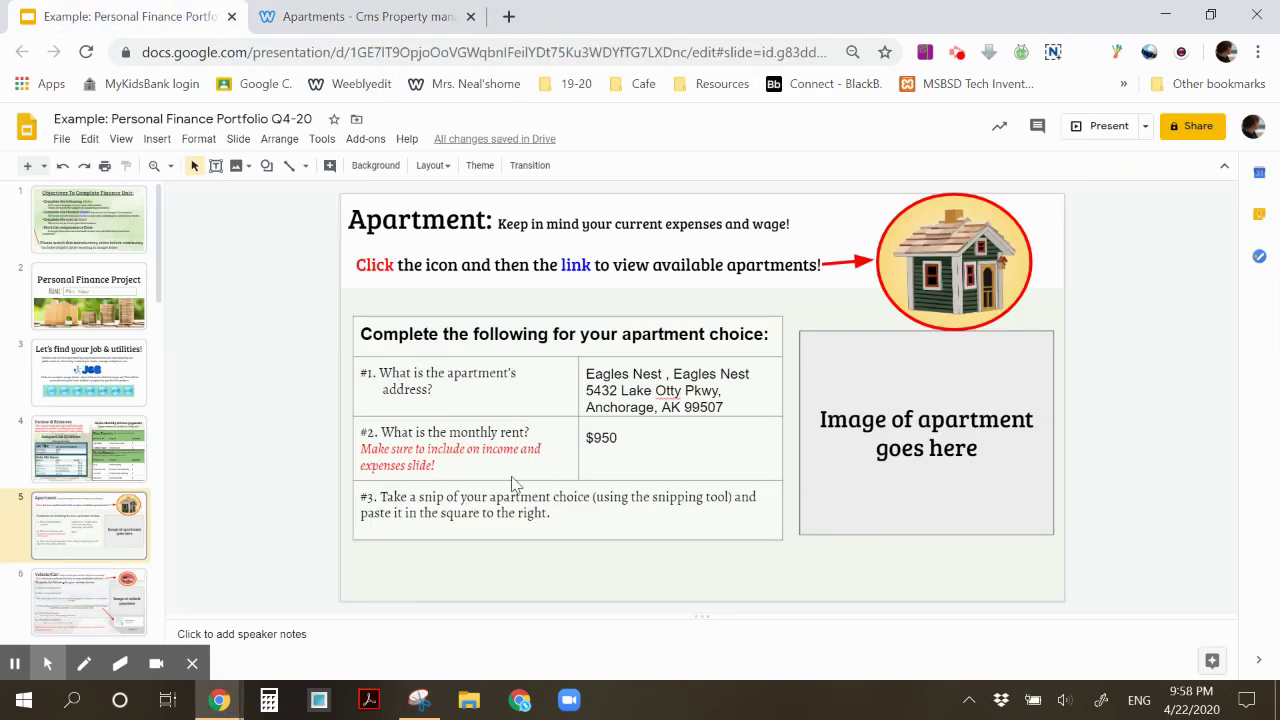
{"action": "left_click", "coordinate": [885, 427]}
{"action": "key", "text": "ctrl+v"}
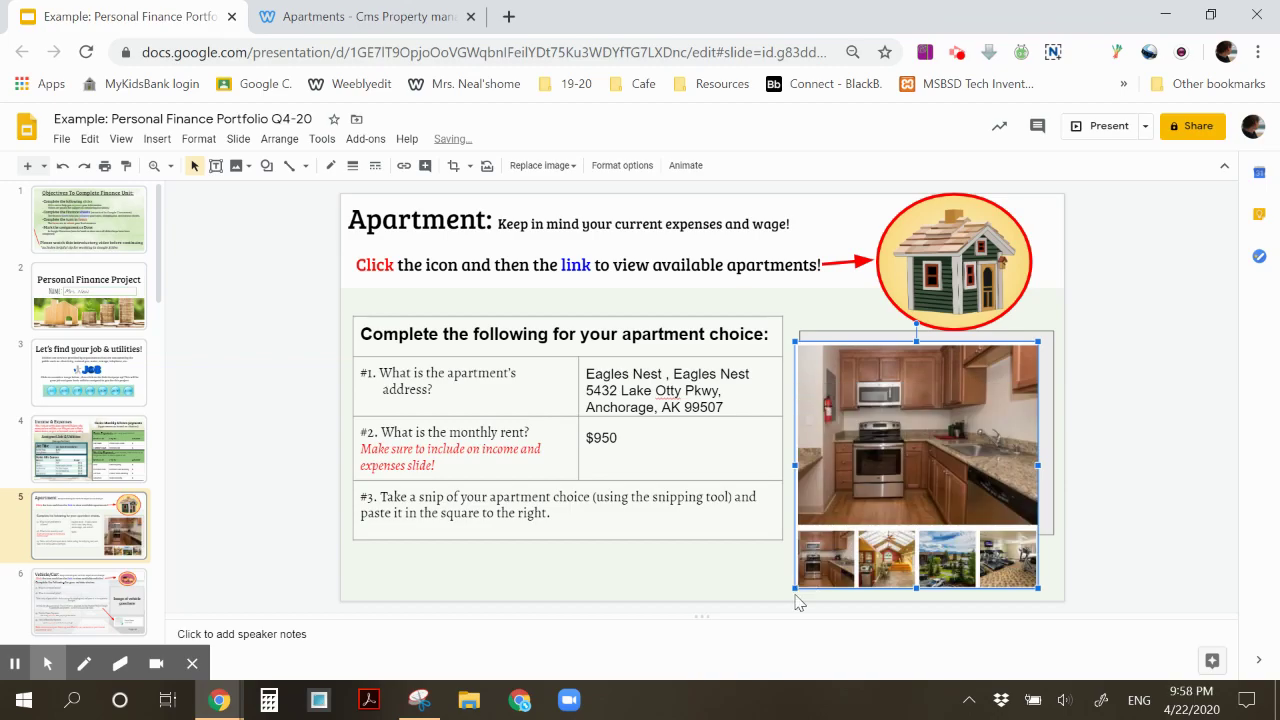
- Resize and move the pasted apartment image so it fills the grey placeholder box
{"action": "left_click_drag", "start_coordinate": [792, 590], "coordinate": [830, 512]}
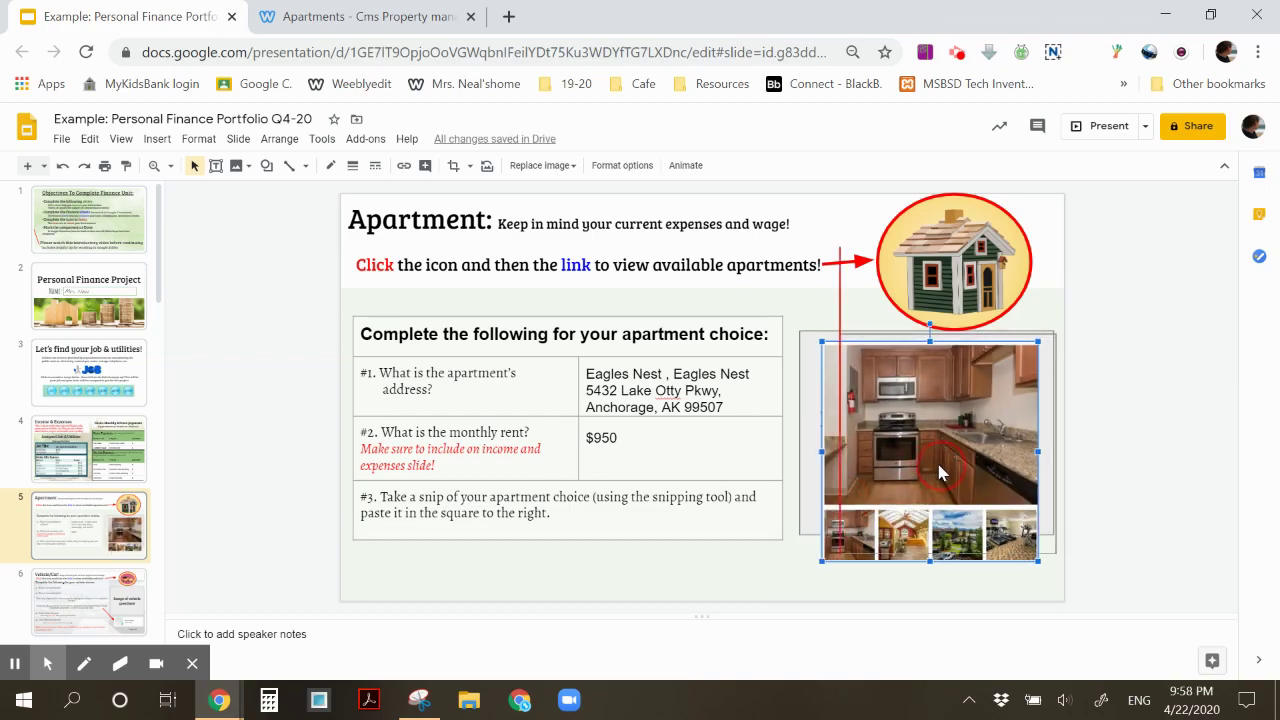
{"action": "left_click_drag", "start_coordinate": [937, 472], "coordinate": [941, 476]}
{"action": "left_click", "coordinate": [944, 550]}
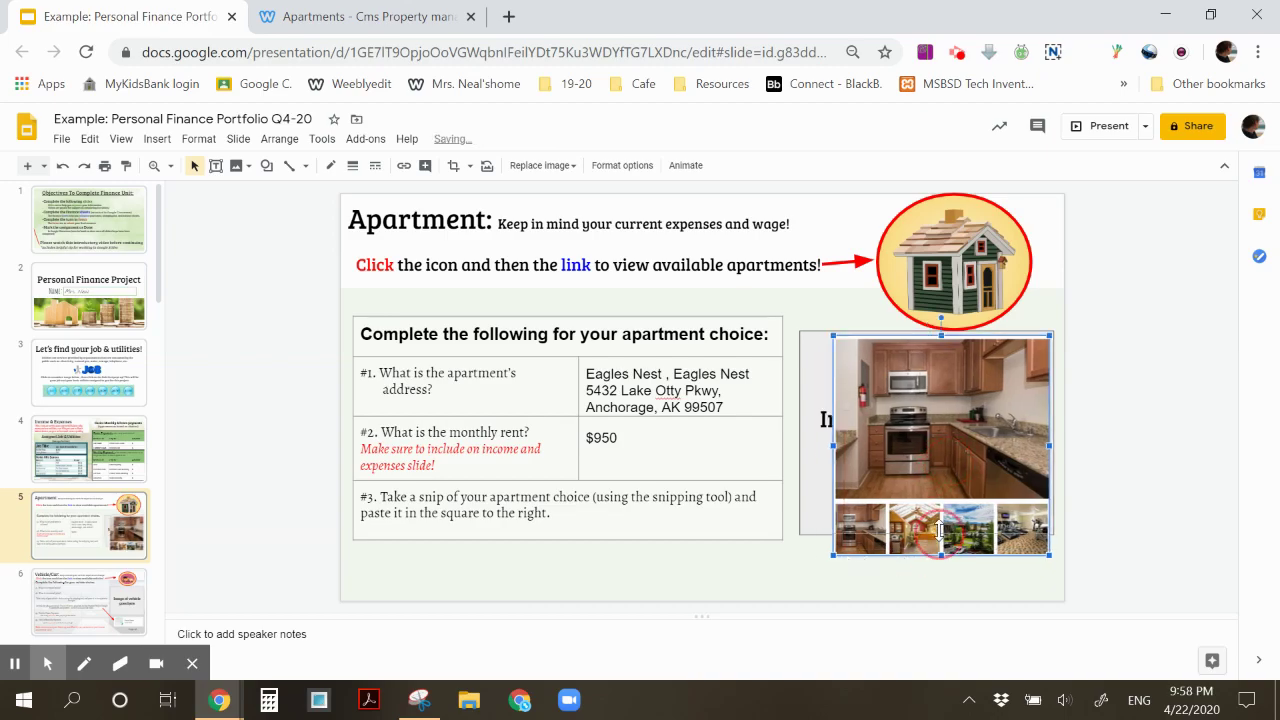
{"action": "left_click_drag", "start_coordinate": [937, 532], "coordinate": [937, 531]}
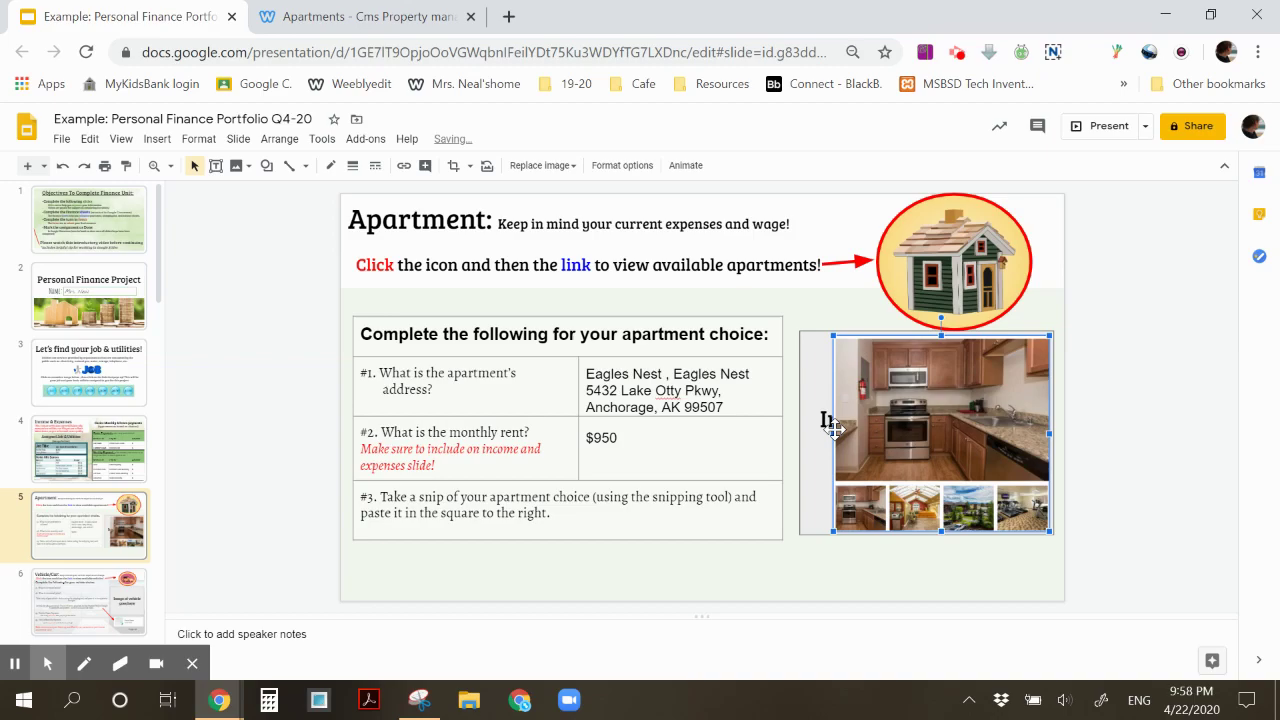
{"action": "left_click_drag", "start_coordinate": [833, 432], "coordinate": [800, 435]}
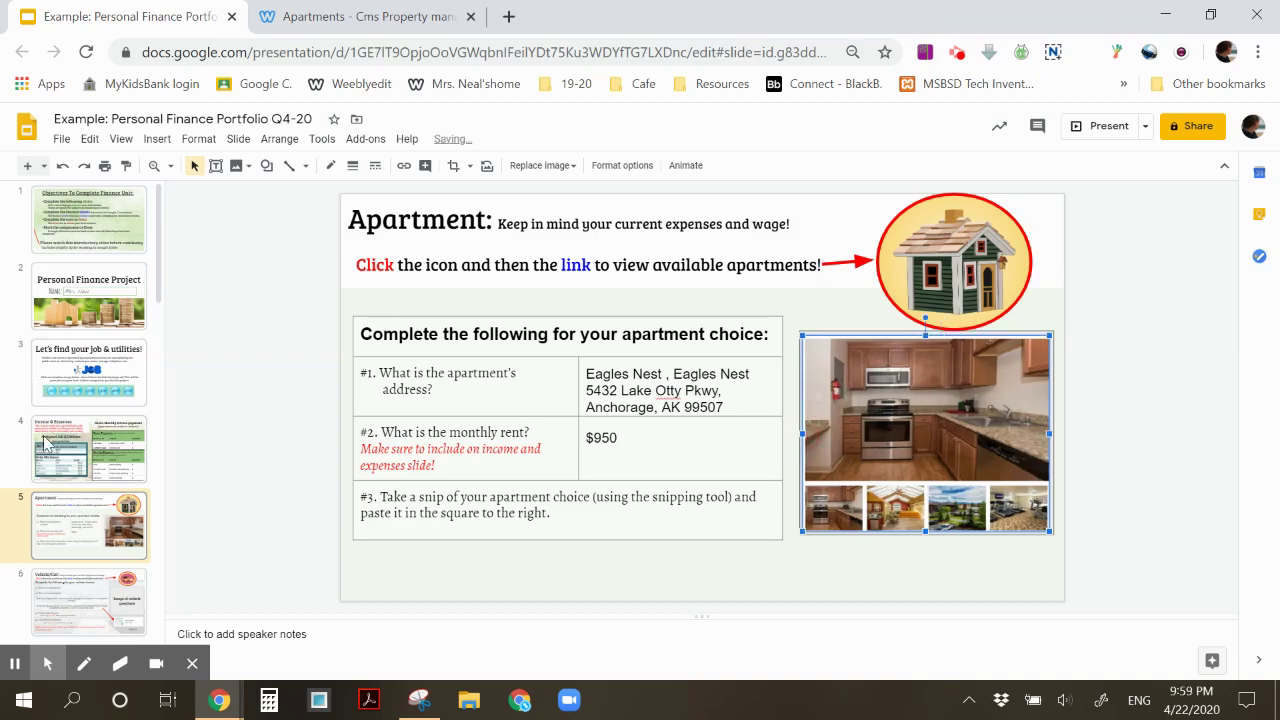
{"action": "left_click", "coordinate": [475, 586]}
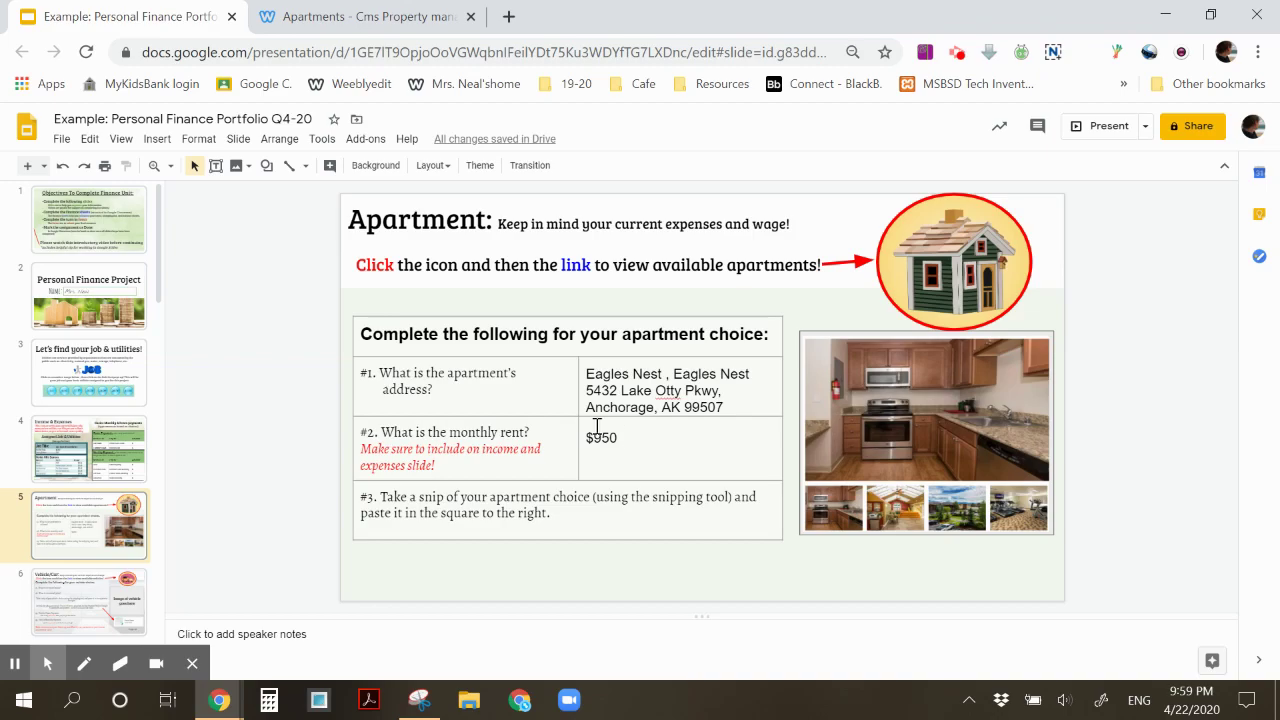
- Enter 950.00 as the CMS Property rent amount on the Income & Expenses slide and return to the Apartment slide
{"action": "left_click", "coordinate": [97, 451]}
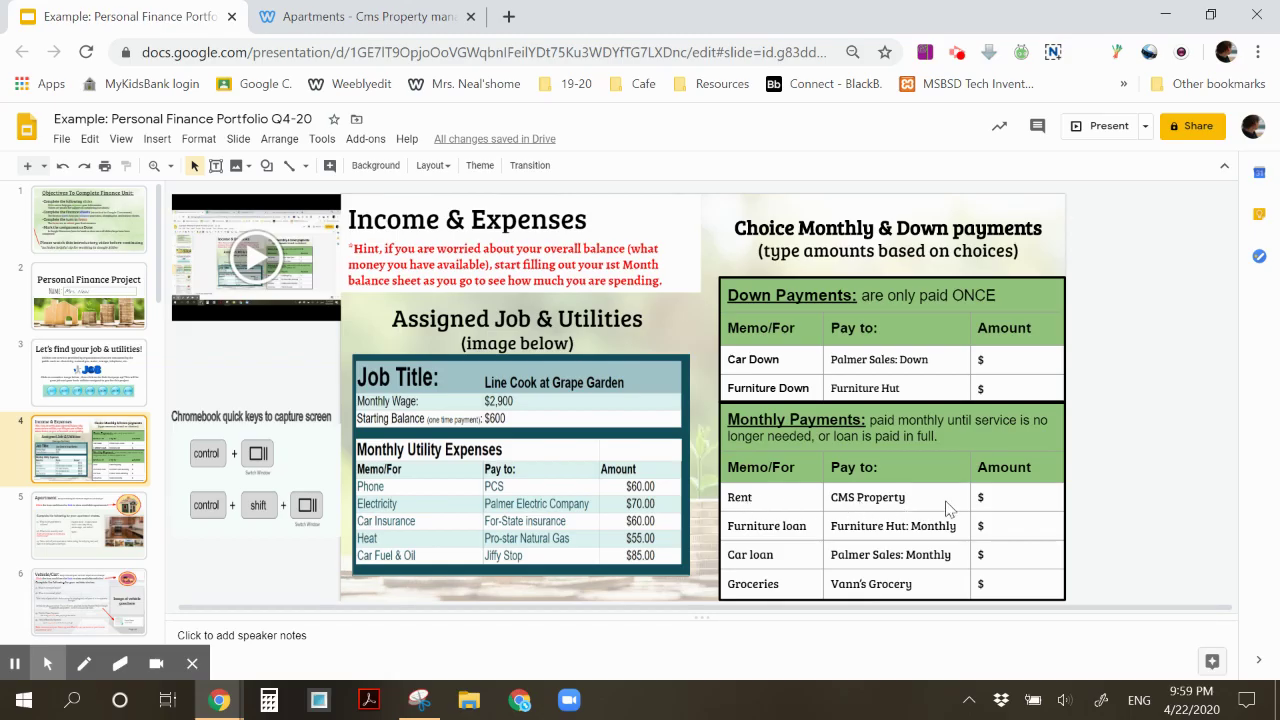
{"action": "left_click", "coordinate": [1003, 501]}
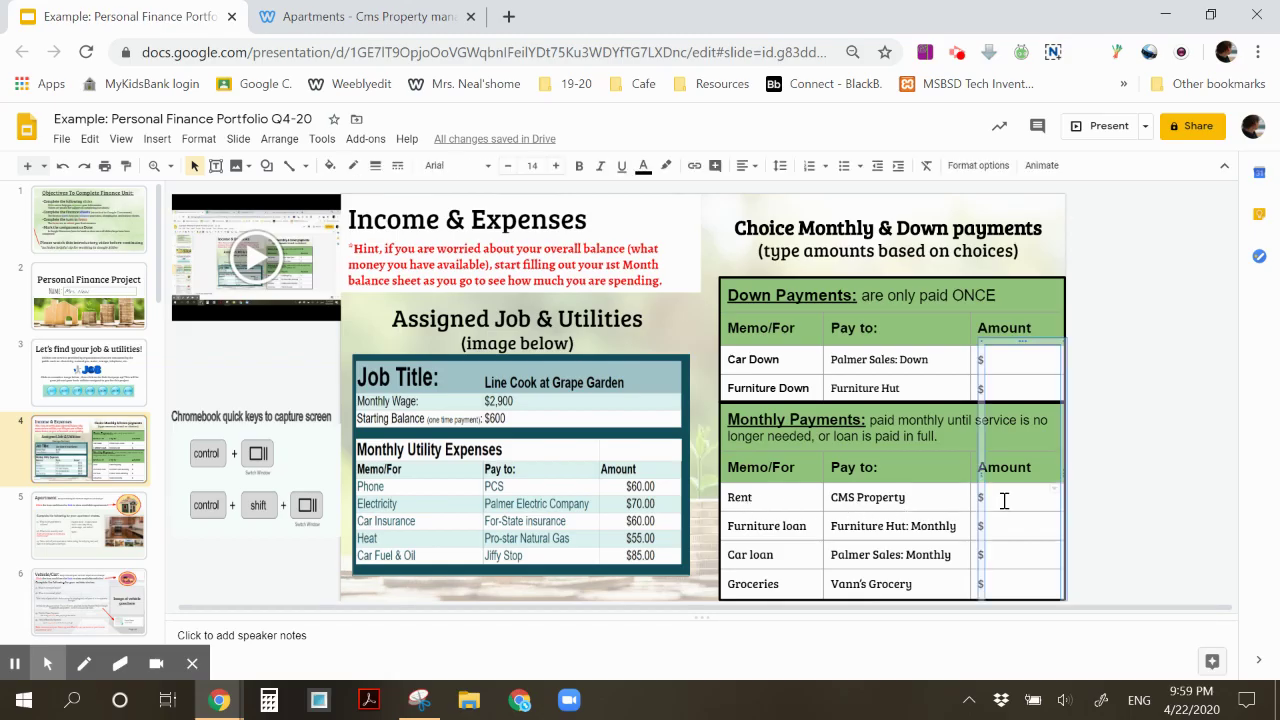
{"action": "type", "text": "950.00"}
{"action": "left_click", "coordinate": [1094, 500]}
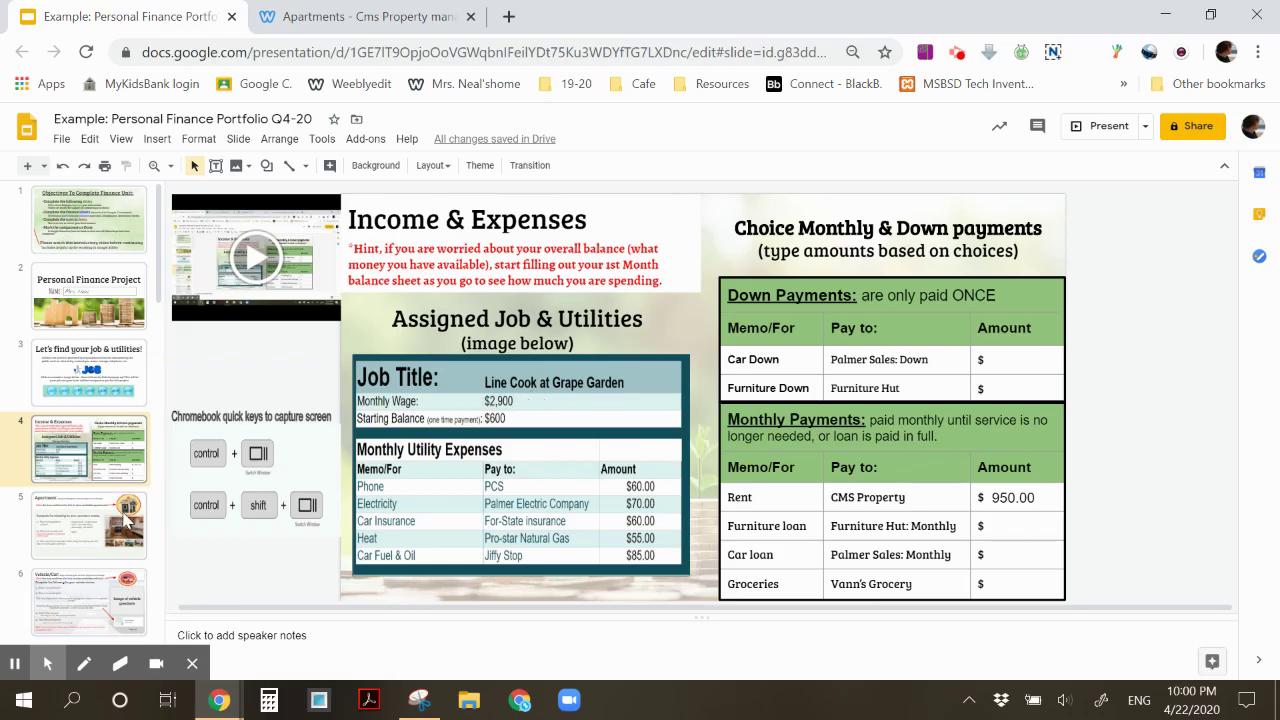
{"action": "left_click", "coordinate": [127, 519]}
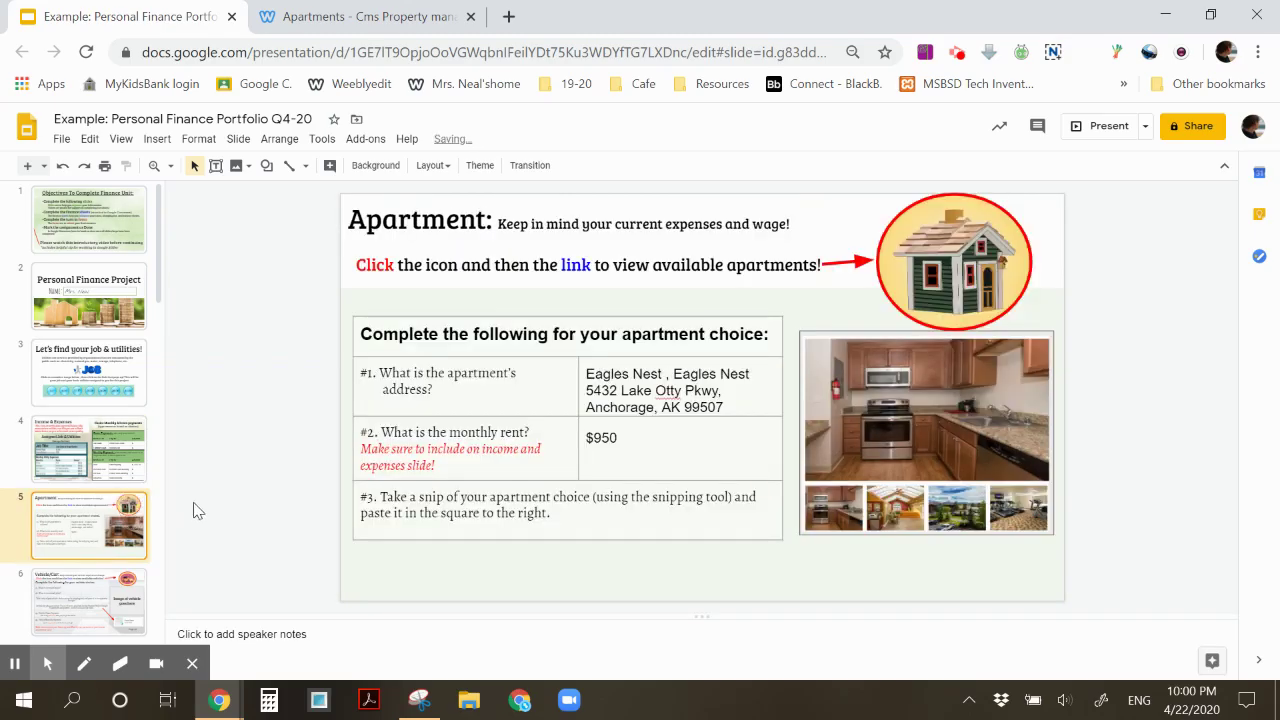